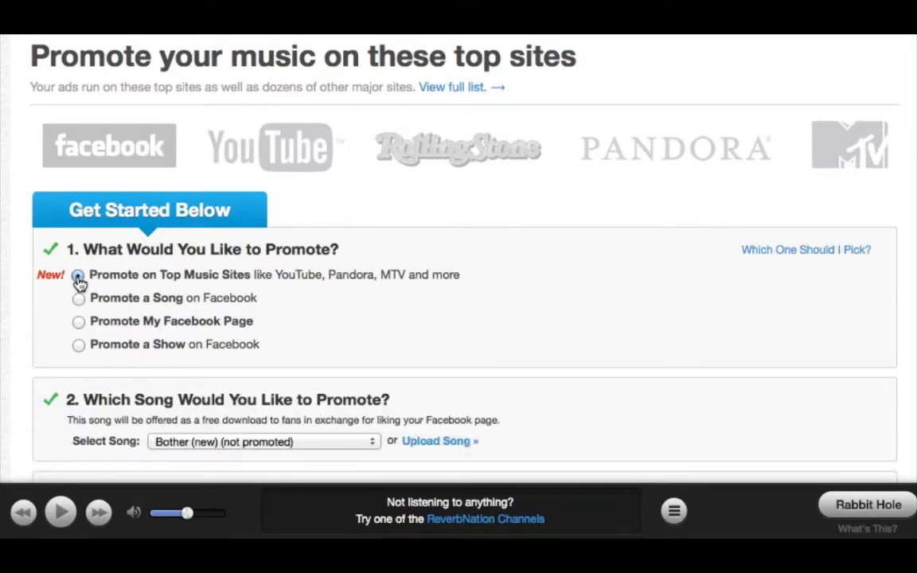
Choose 'Winslow (new)' as the promoted song from the Select Song list.
{"action": "left_click", "coordinate": [223, 446]}
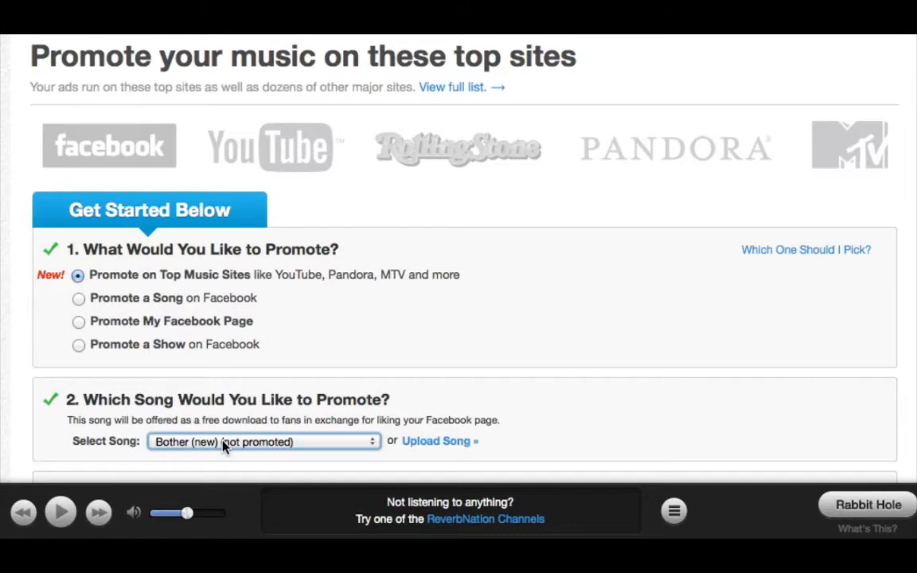
{"action": "left_click", "coordinate": [224, 444]}
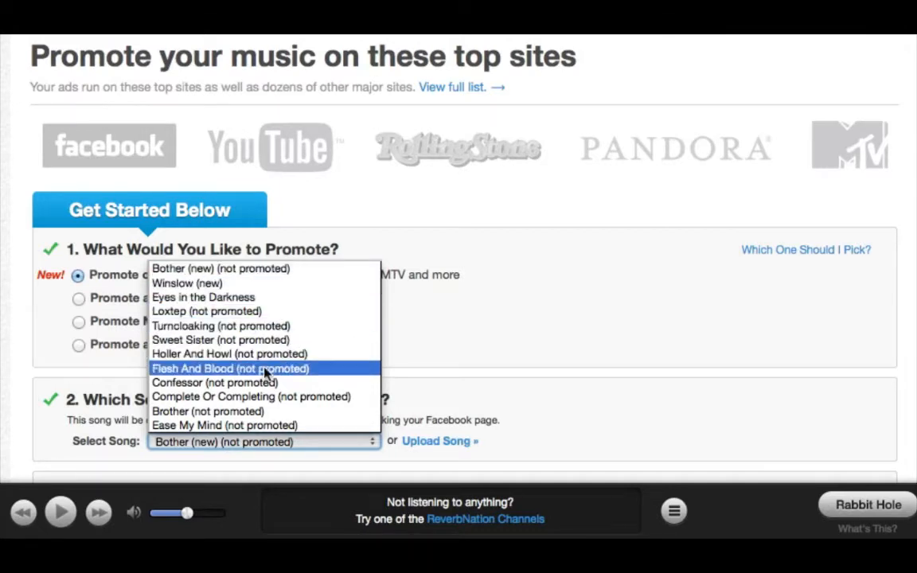
{"action": "left_click", "coordinate": [278, 290]}
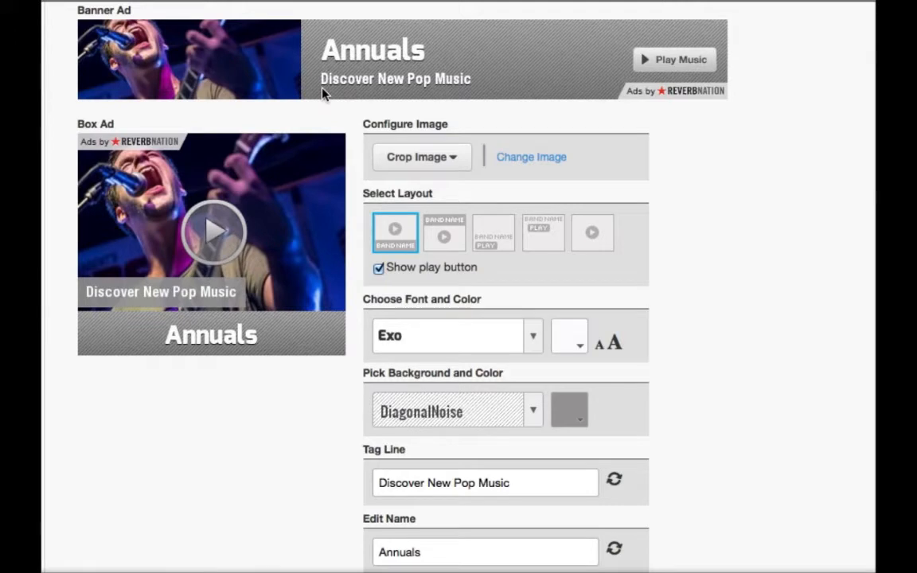
{"action": "left_click", "coordinate": [523, 164]}
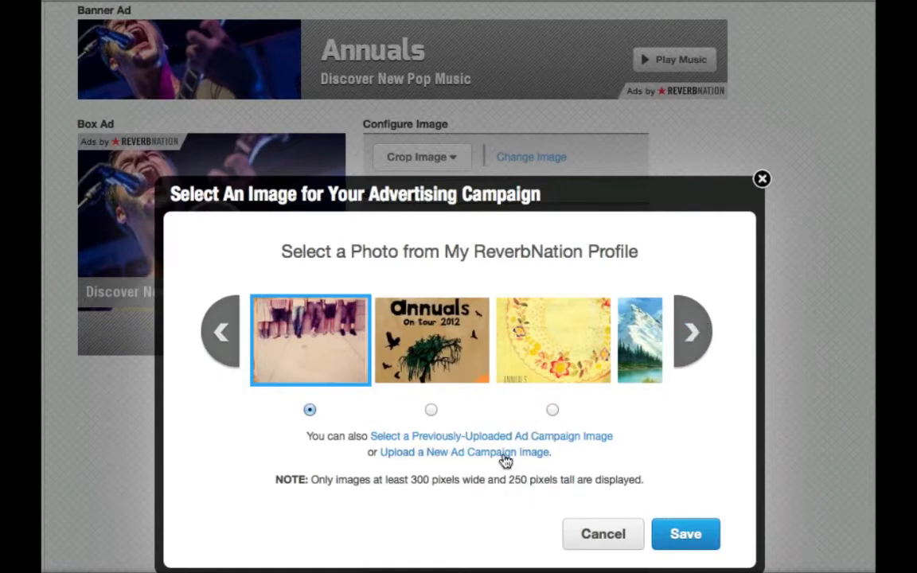
{"action": "left_click", "coordinate": [585, 549]}
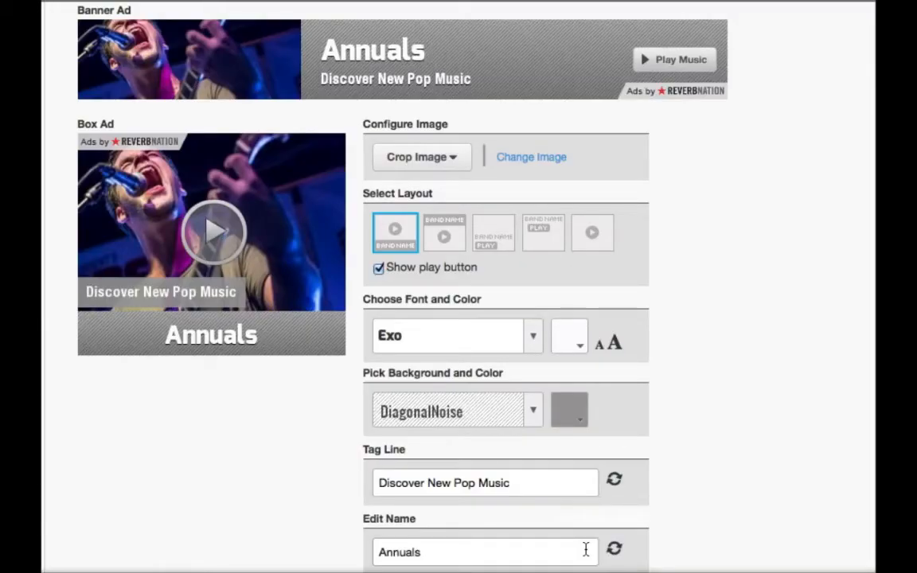
{"action": "left_click", "coordinate": [444, 156]}
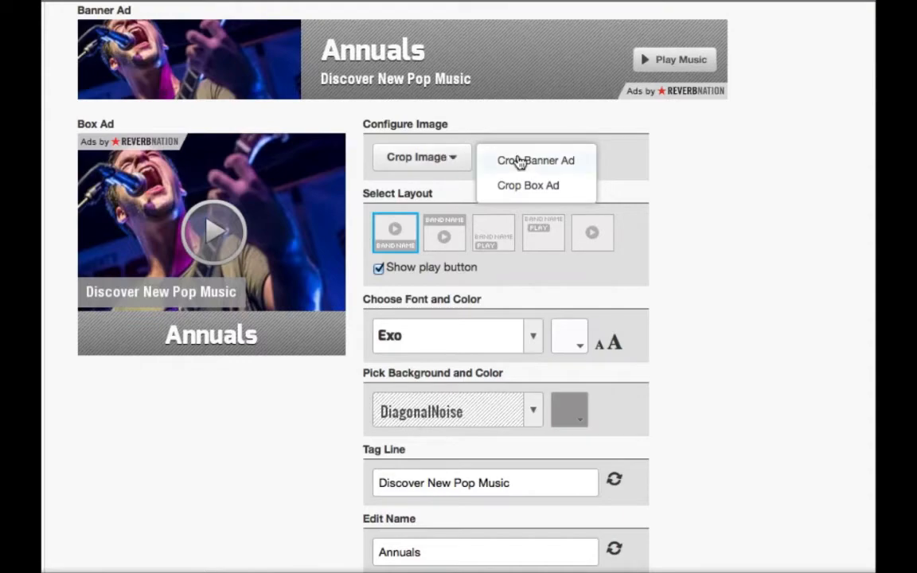
Shift the box ad's crop slightly upward on the singer and guitar, then save the crop.
{"action": "left_click", "coordinate": [518, 188]}
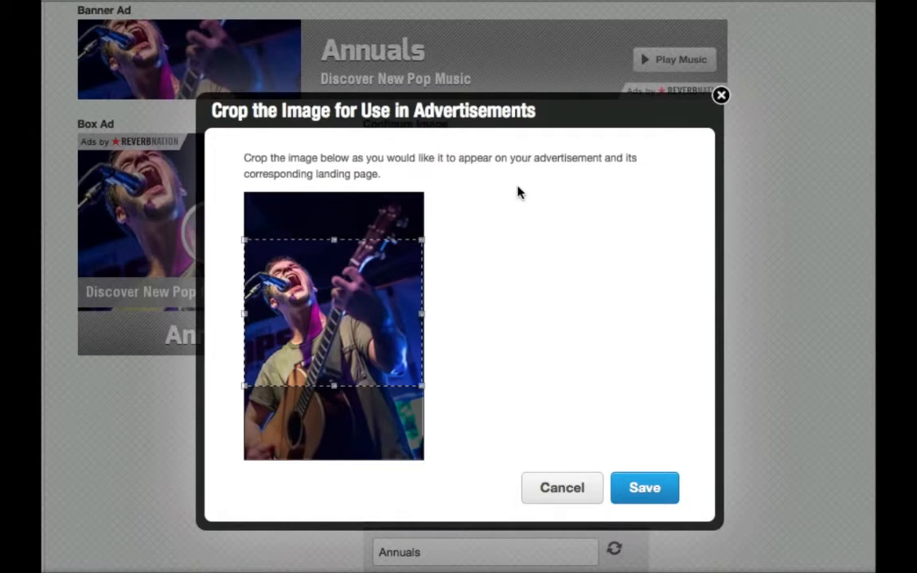
{"action": "left_click_drag", "start_coordinate": [397, 278], "coordinate": [403, 260]}
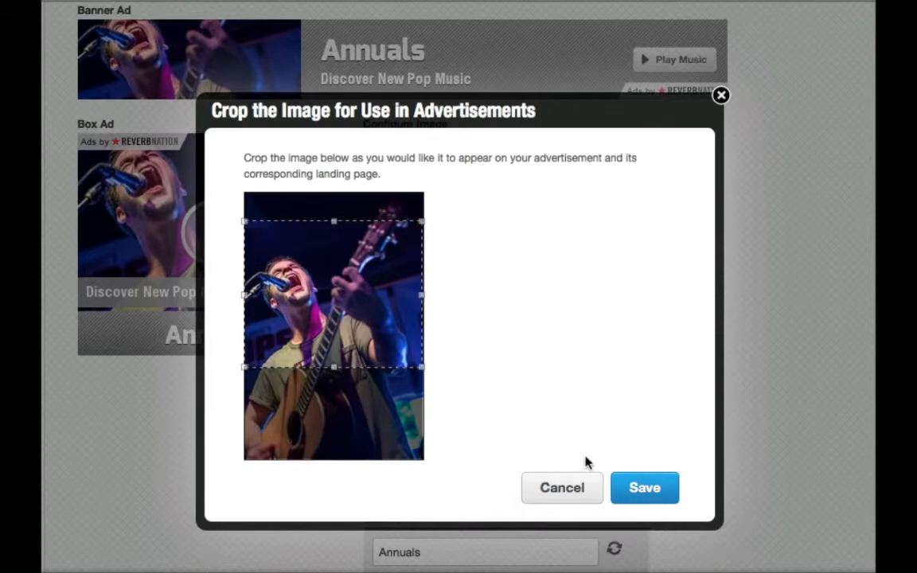
{"action": "left_click", "coordinate": [641, 488]}
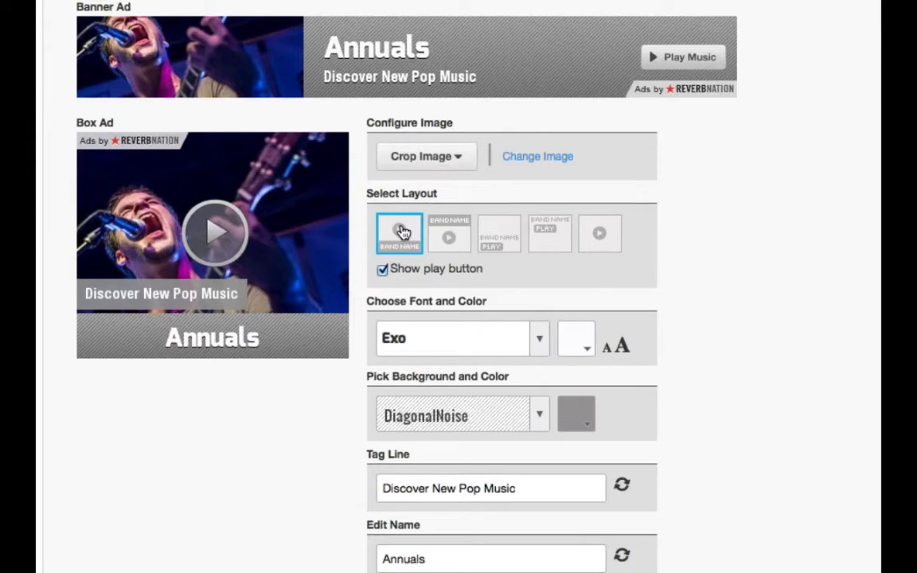
Pick the third layout with the tag line on top, and turn 'Show play button' off and back on.
{"action": "left_click", "coordinate": [451, 234]}
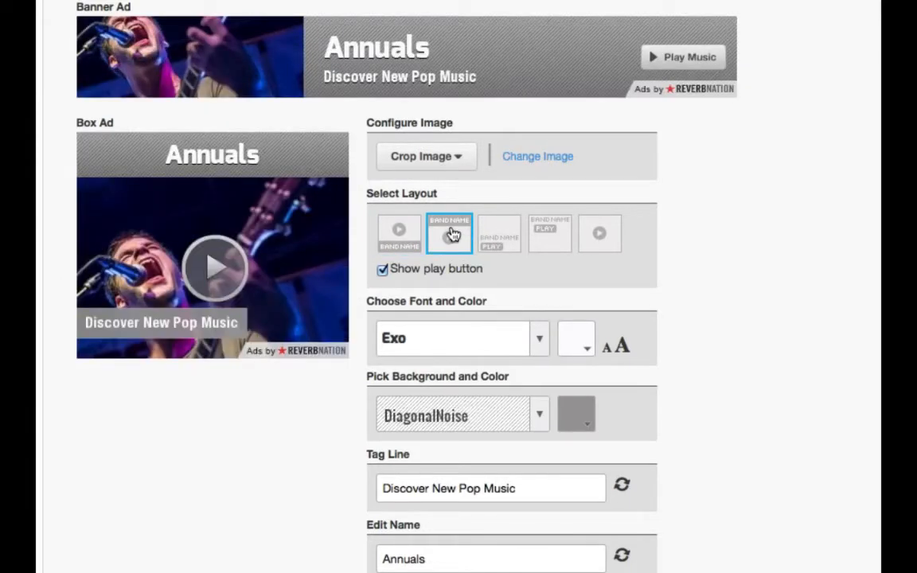
{"action": "left_click", "coordinate": [507, 232]}
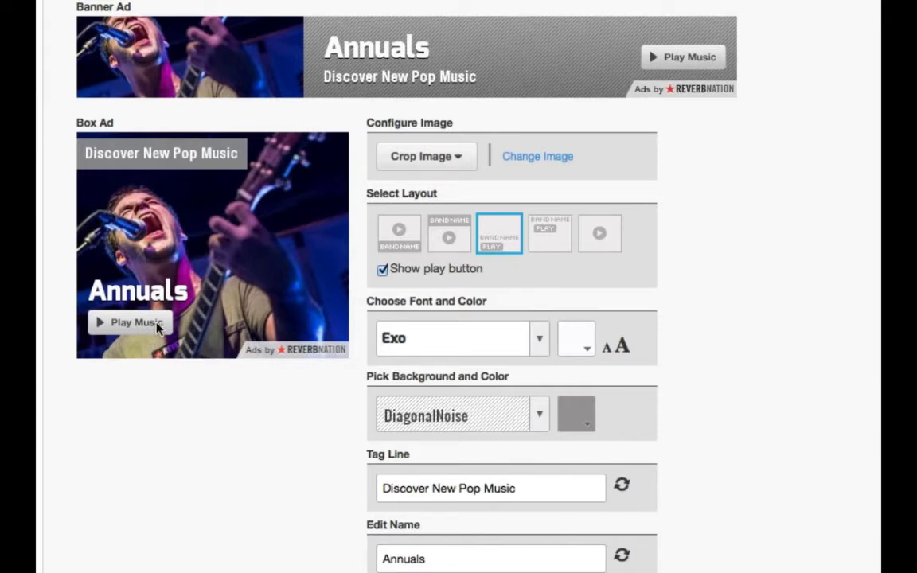
{"action": "left_click", "coordinate": [382, 269]}
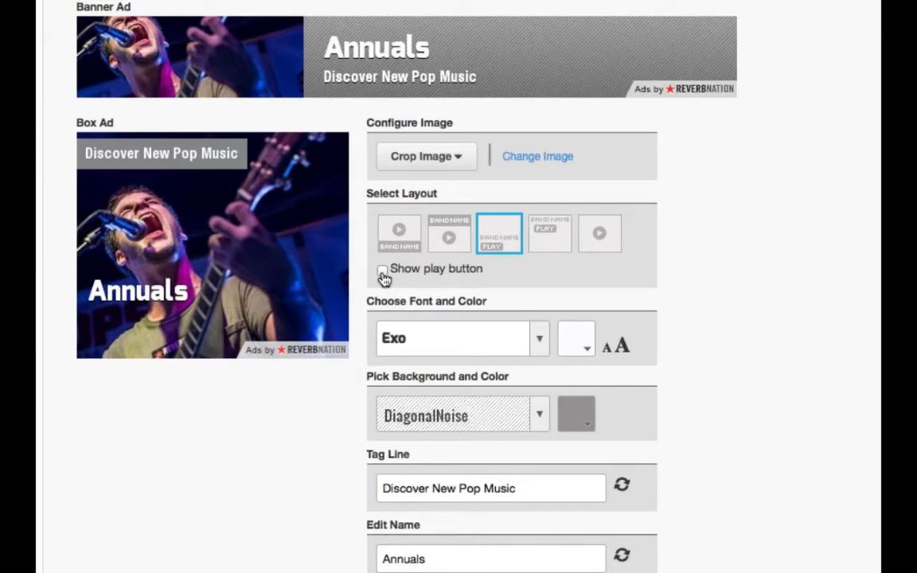
{"action": "left_click", "coordinate": [382, 270]}
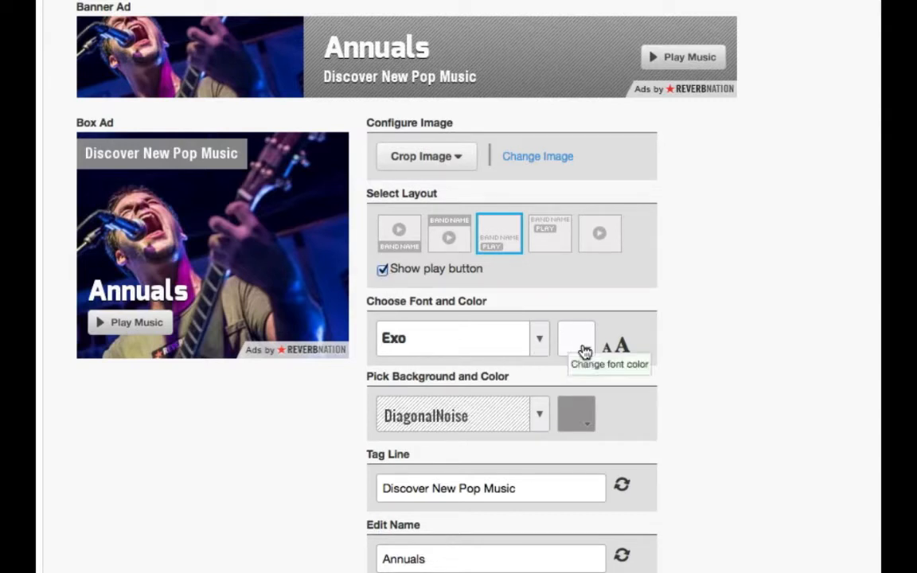
Change the Annuals band name font from Exo to Syncopate.
{"action": "left_click", "coordinate": [541, 340]}
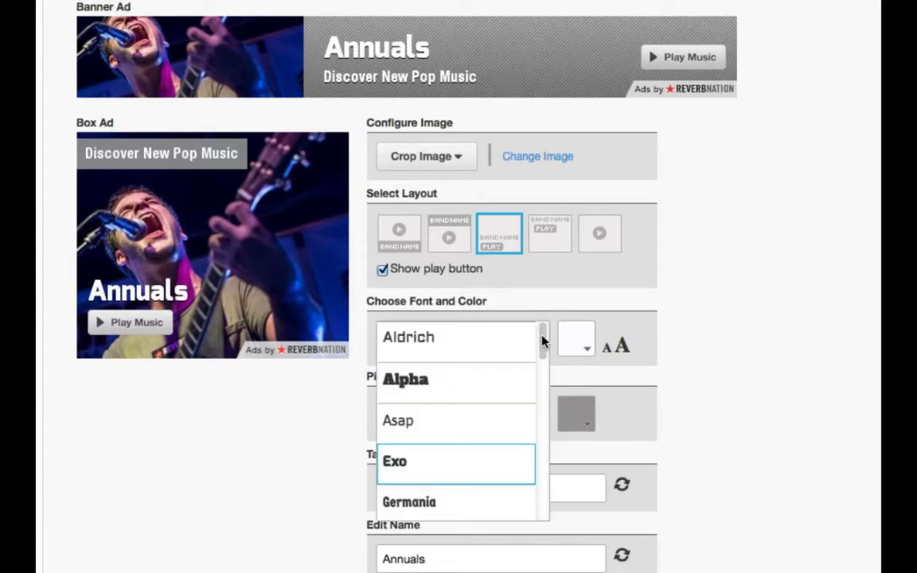
{"action": "scroll", "coordinate": [541, 341], "scroll_direction": "down", "scroll_amount": 6}
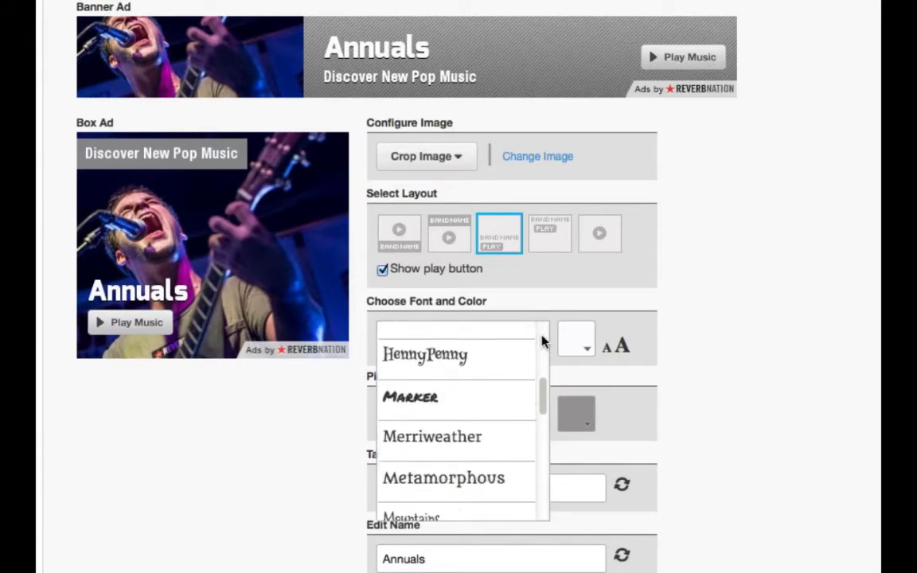
{"action": "scroll", "coordinate": [541, 340], "scroll_direction": "down", "scroll_amount": 7}
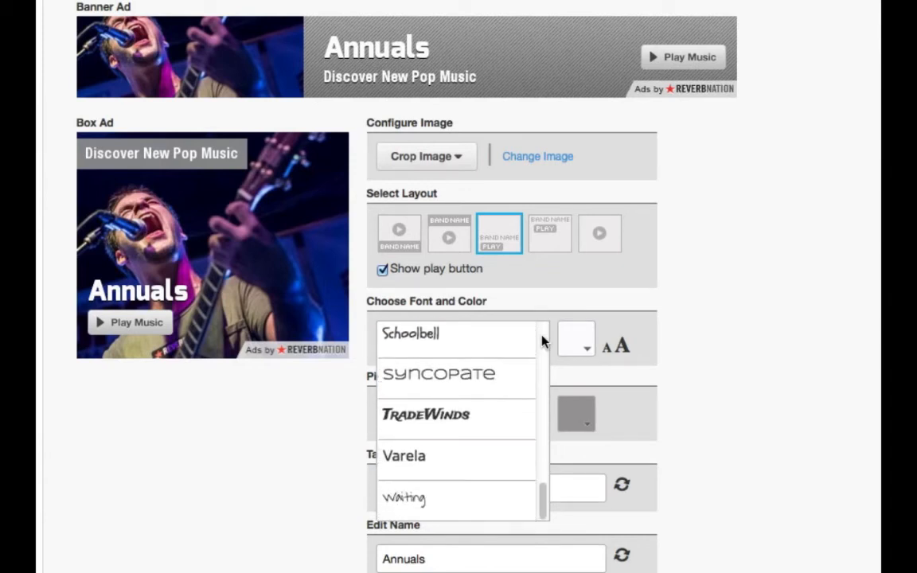
{"action": "left_click", "coordinate": [527, 378]}
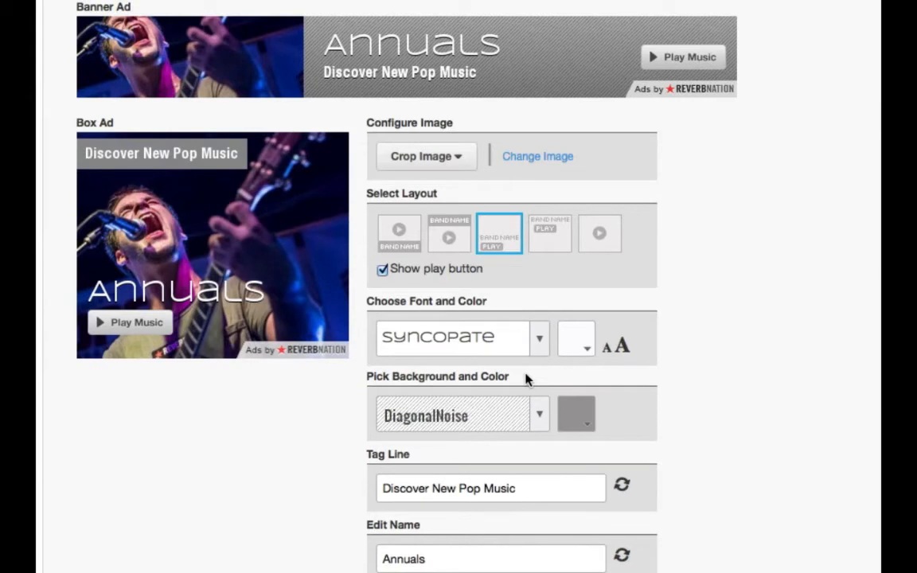
Make the ad text colour white and enlarge the font size.
{"action": "left_click", "coordinate": [587, 354]}
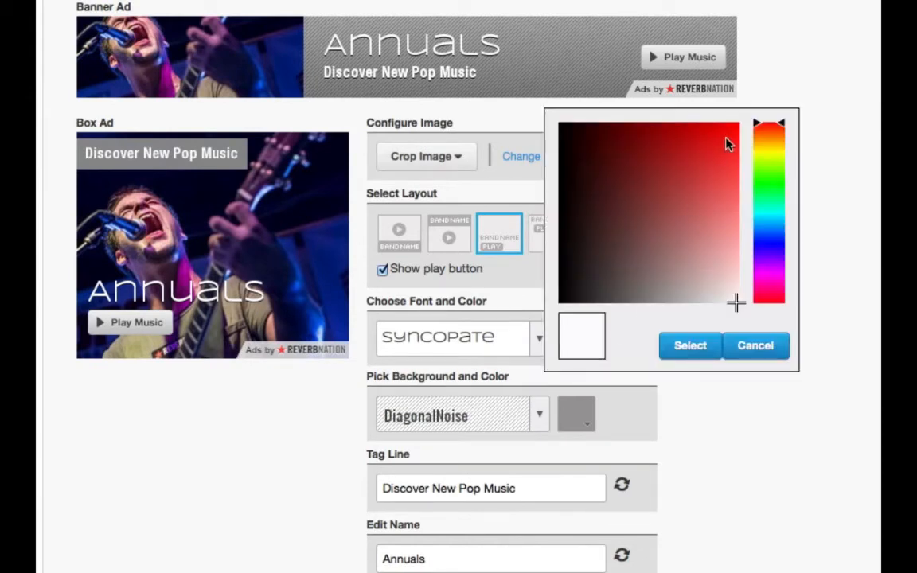
{"action": "mouse_move", "coordinate": [770, 128]}
{"action": "left_mouse_down"}
{"action": "mouse_move", "coordinate": [778, 291]}
{"action": "mouse_move", "coordinate": [770, 153]}
{"action": "left_mouse_up"}
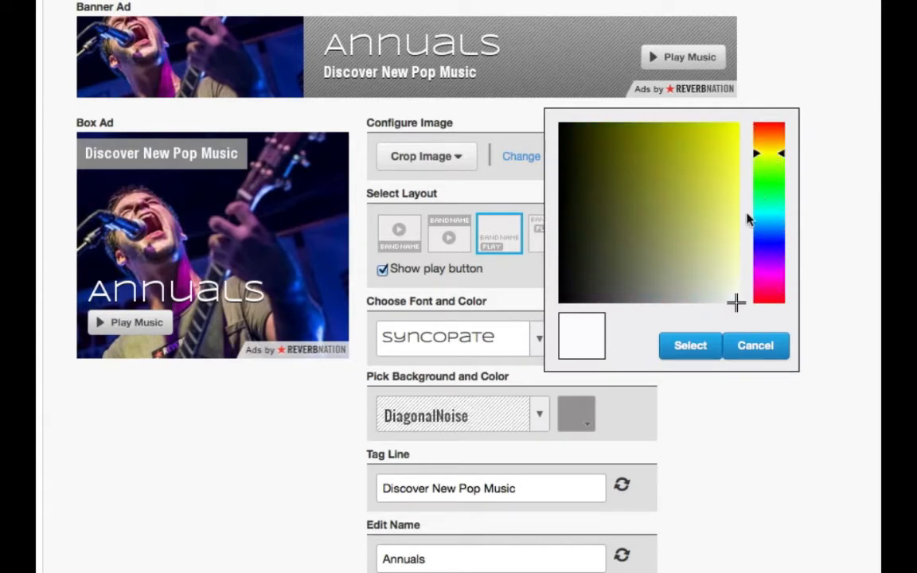
{"action": "mouse_move", "coordinate": [736, 302]}
{"action": "left_mouse_down"}
{"action": "mouse_move", "coordinate": [734, 118]}
{"action": "mouse_move", "coordinate": [559, 130]}
{"action": "mouse_move", "coordinate": [680, 198]}
{"action": "mouse_move", "coordinate": [583, 221]}
{"action": "mouse_move", "coordinate": [738, 123]}
{"action": "left_mouse_up"}
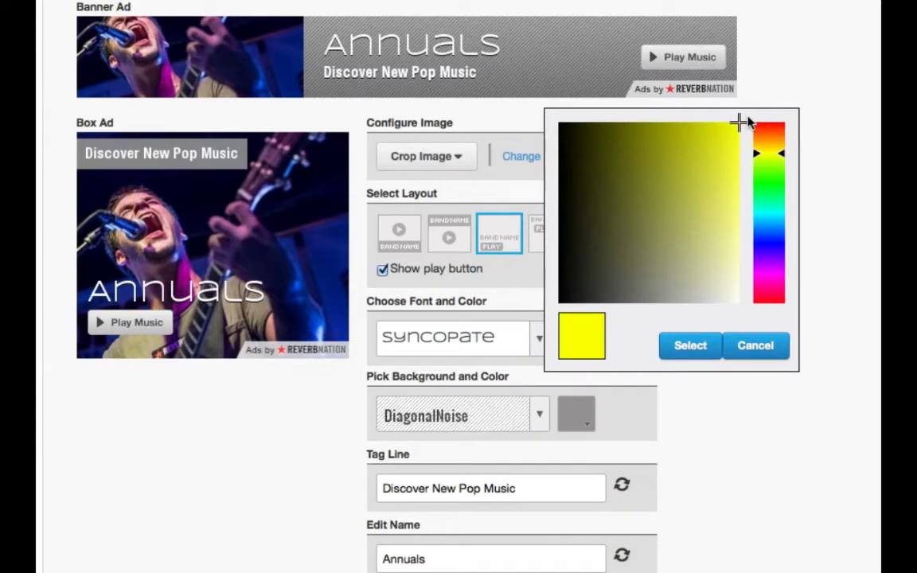
{"action": "left_click_drag", "start_coordinate": [748, 123], "coordinate": [744, 332]}
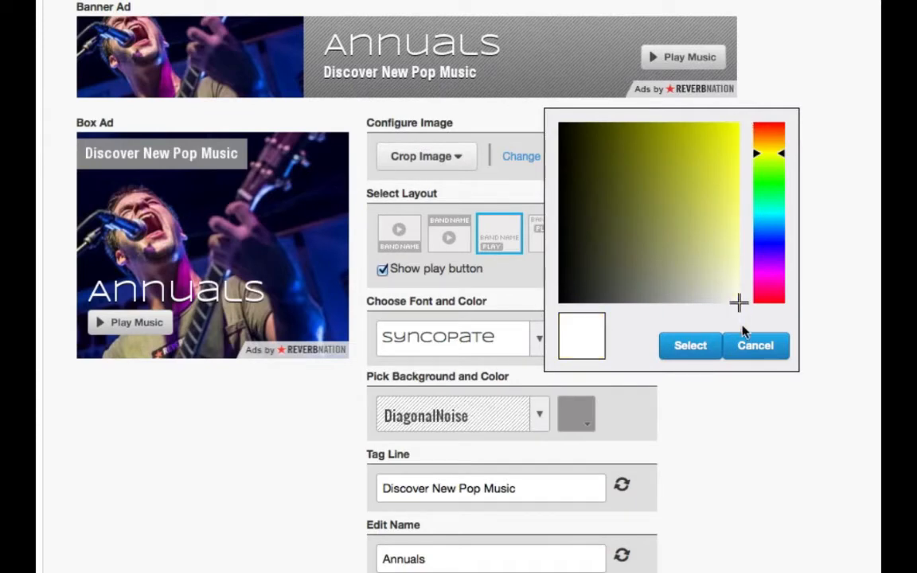
{"action": "left_click", "coordinate": [691, 348]}
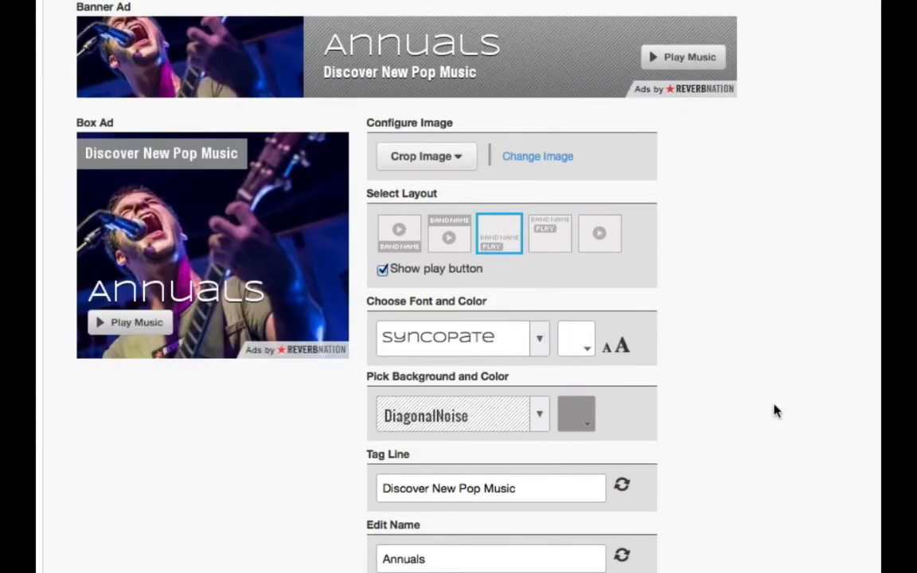
{"action": "left_click", "coordinate": [622, 355]}
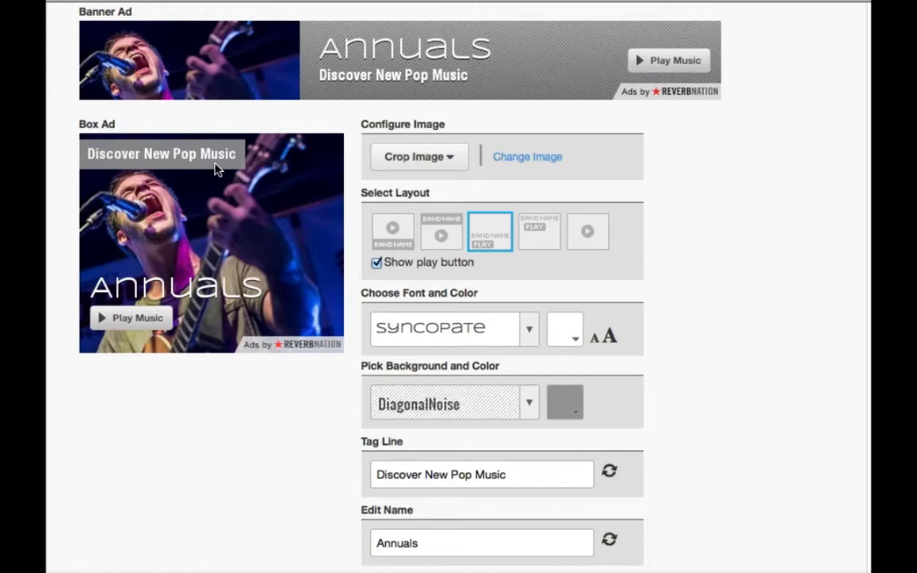
Give the ads a vivid purple background colour and set the background pattern to None.
{"action": "left_click", "coordinate": [567, 404]}
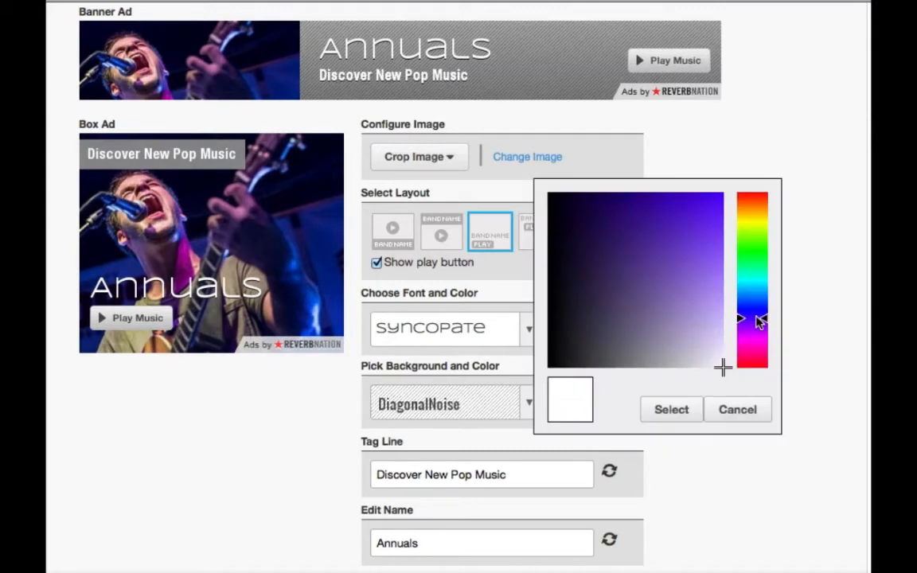
{"action": "left_click_drag", "start_coordinate": [706, 316], "coordinate": [723, 225]}
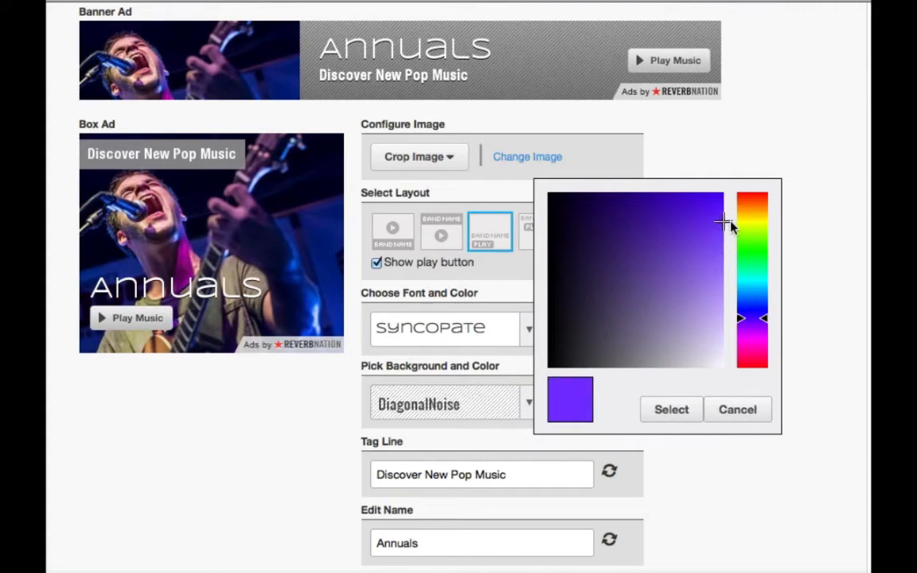
{"action": "left_click", "coordinate": [667, 411]}
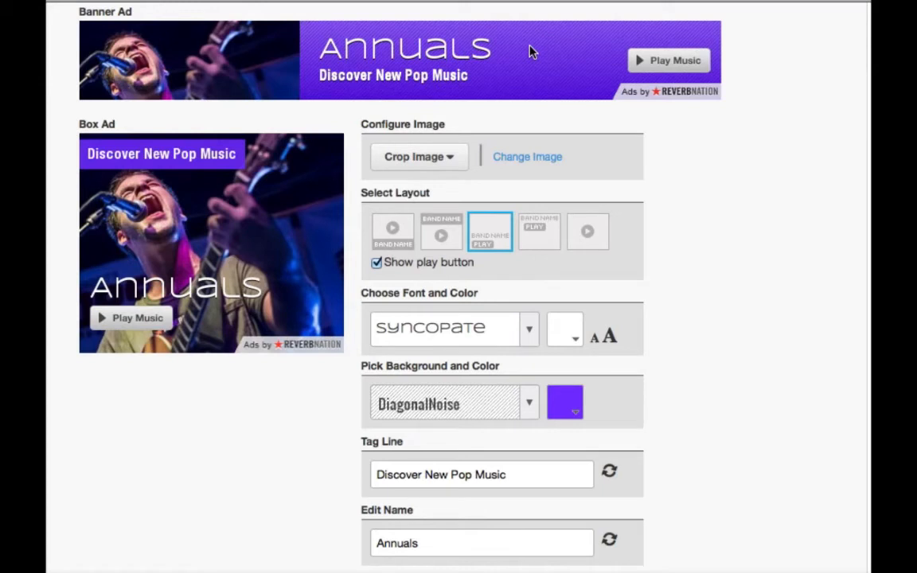
{"action": "left_click", "coordinate": [522, 404]}
{"action": "left_click", "coordinate": [505, 407]}
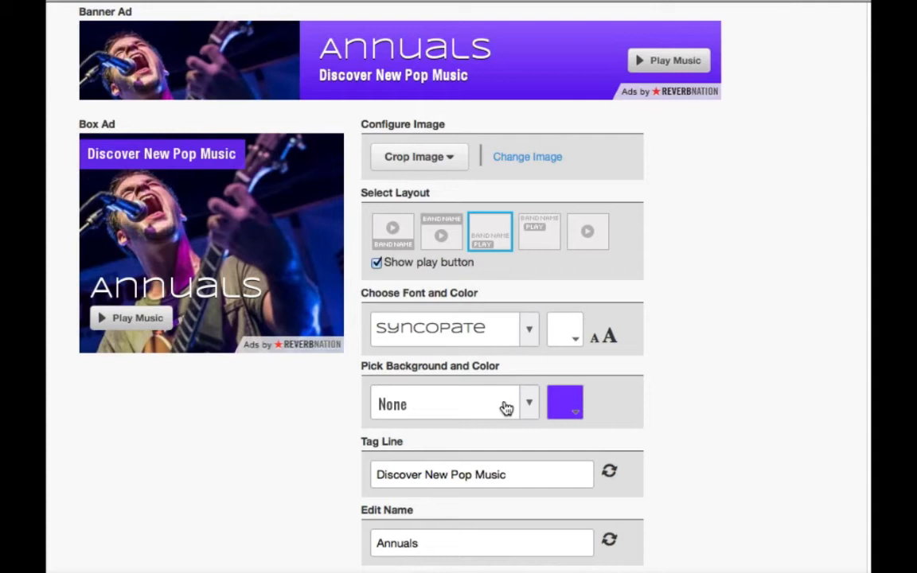
Choose Diagmonds from the background pattern list.
{"action": "left_click", "coordinate": [506, 408]}
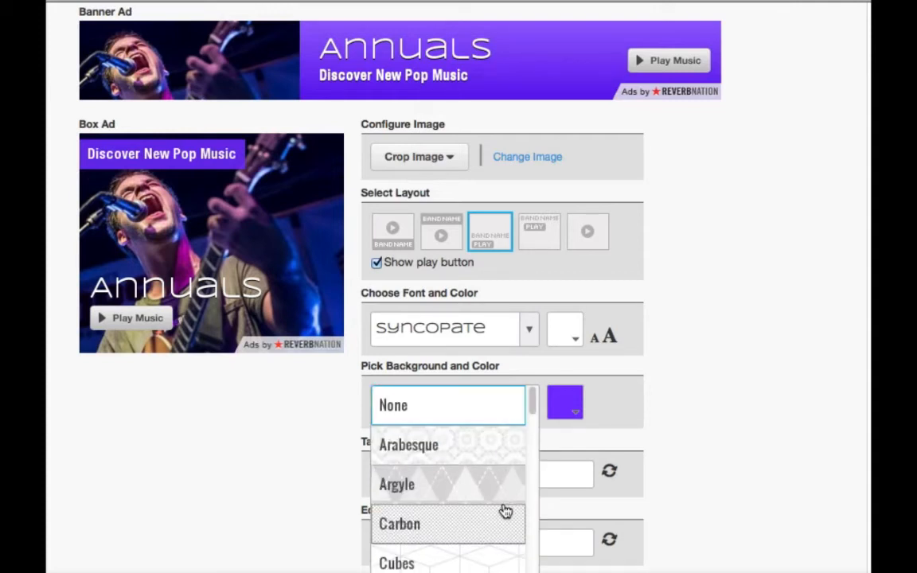
{"action": "scroll", "coordinate": [506, 511], "scroll_direction": "down", "scroll_amount": 5}
{"action": "scroll", "coordinate": [505, 510], "scroll_direction": "down", "scroll_amount": 10}
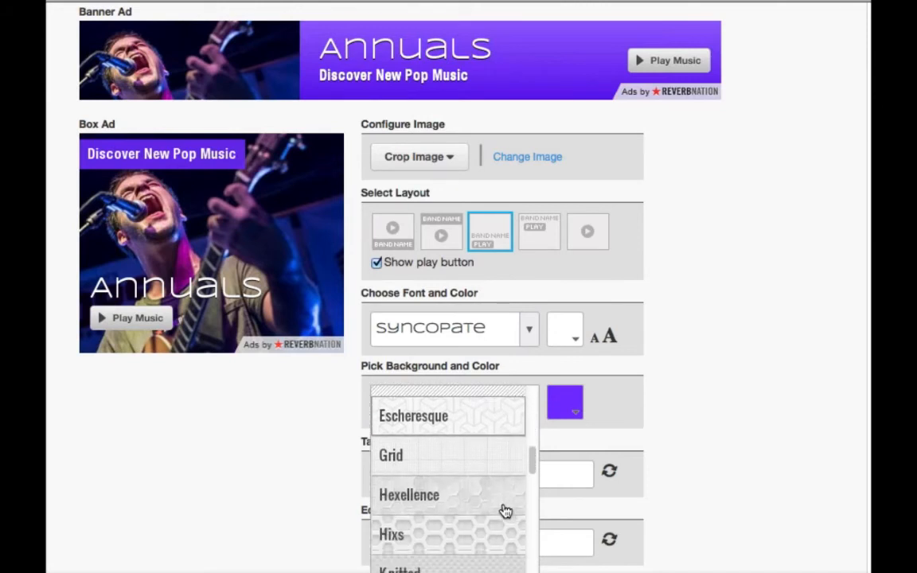
{"action": "scroll", "coordinate": [506, 510], "scroll_direction": "down", "scroll_amount": 2}
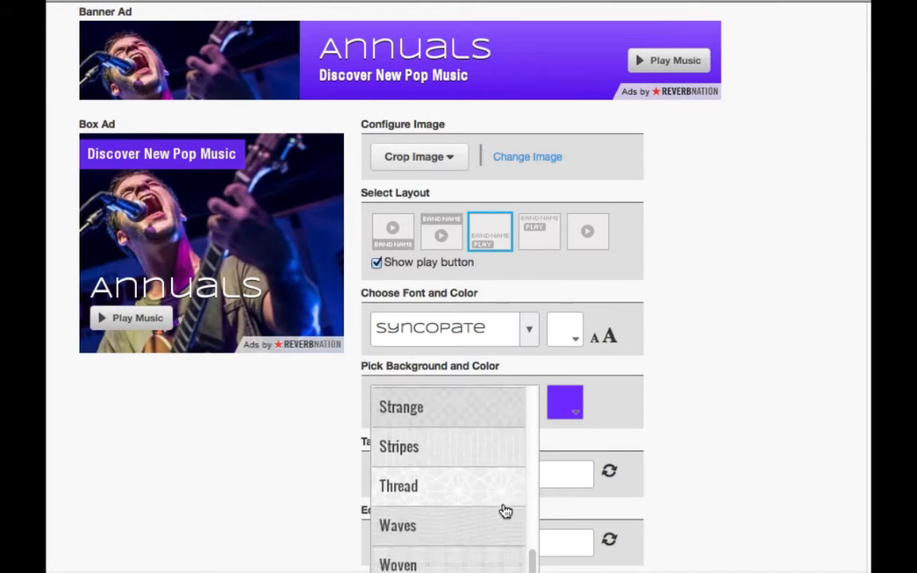
{"action": "scroll", "coordinate": [506, 510], "scroll_direction": "up", "scroll_amount": 4}
{"action": "scroll", "coordinate": [505, 511], "scroll_direction": "up", "scroll_amount": 10}
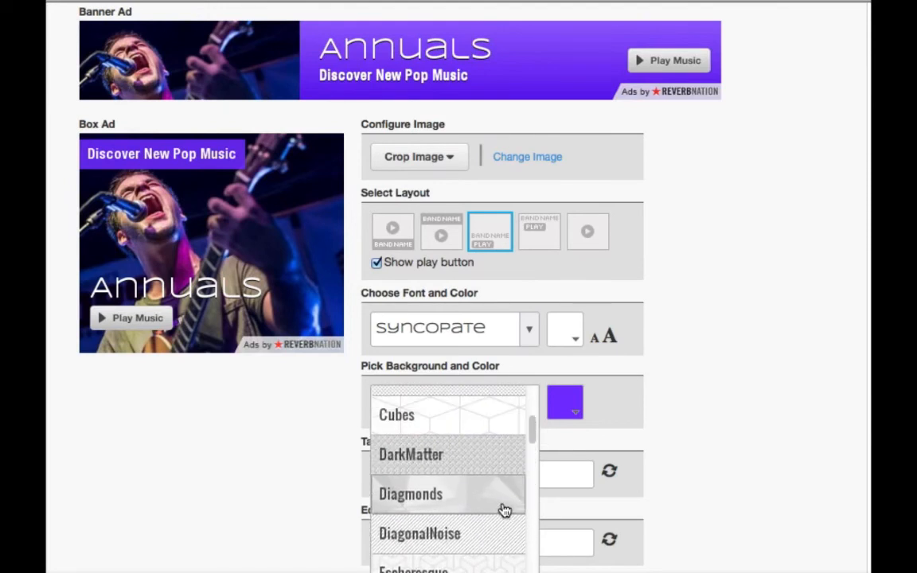
{"action": "left_click", "coordinate": [506, 511]}
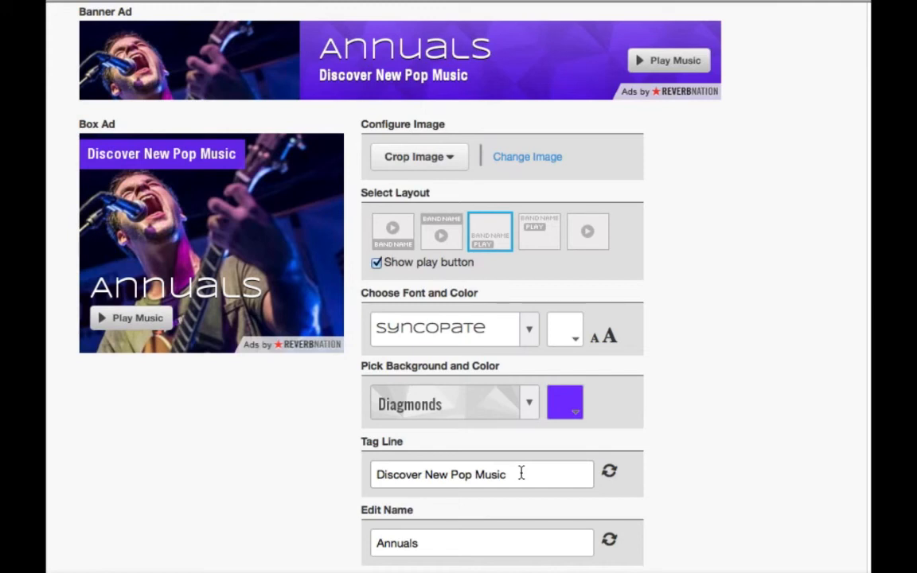
Replace the tag line 'Discover New Pop Music' with 'New Single - Winslow'.
{"action": "left_click_drag", "start_coordinate": [521, 473], "coordinate": [364, 457]}
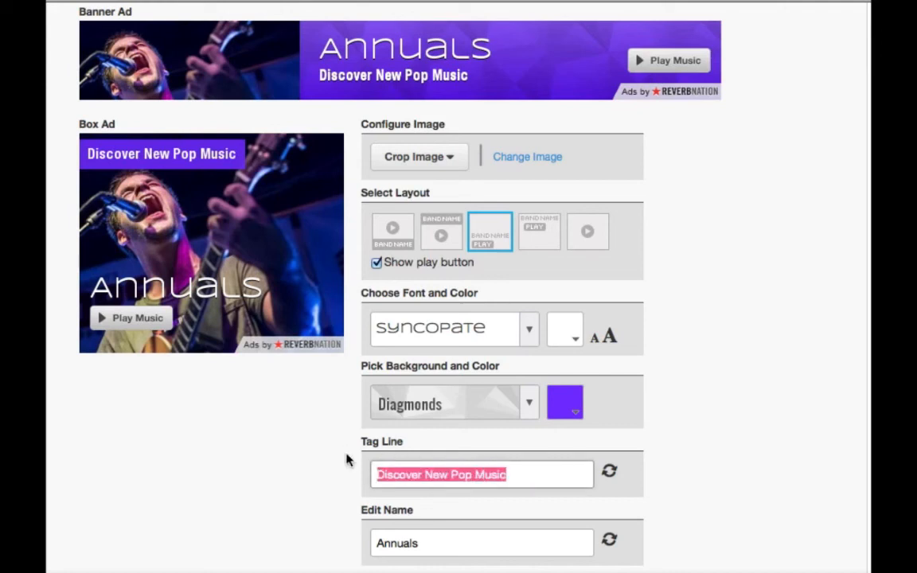
{"action": "type", "text": "New"}
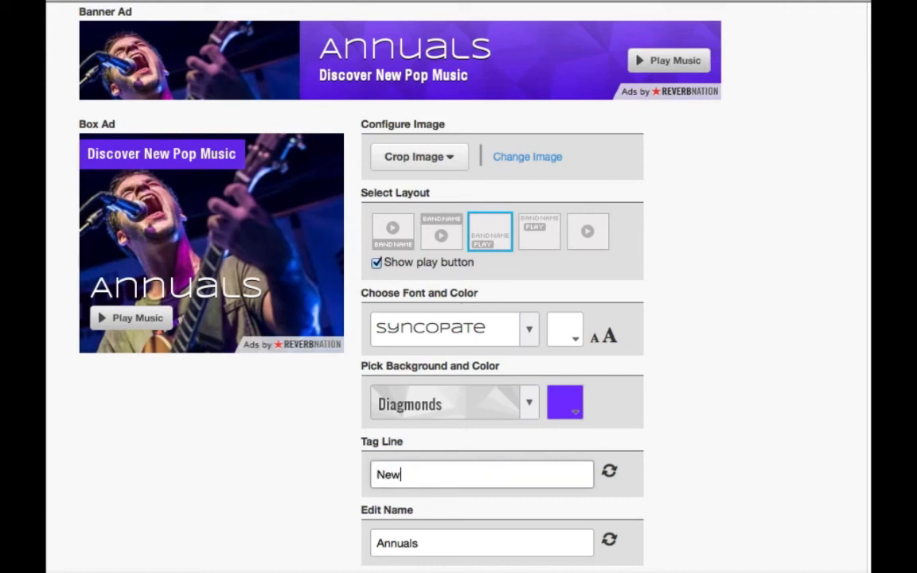
{"action": "type", "text": " Single - Wins"}
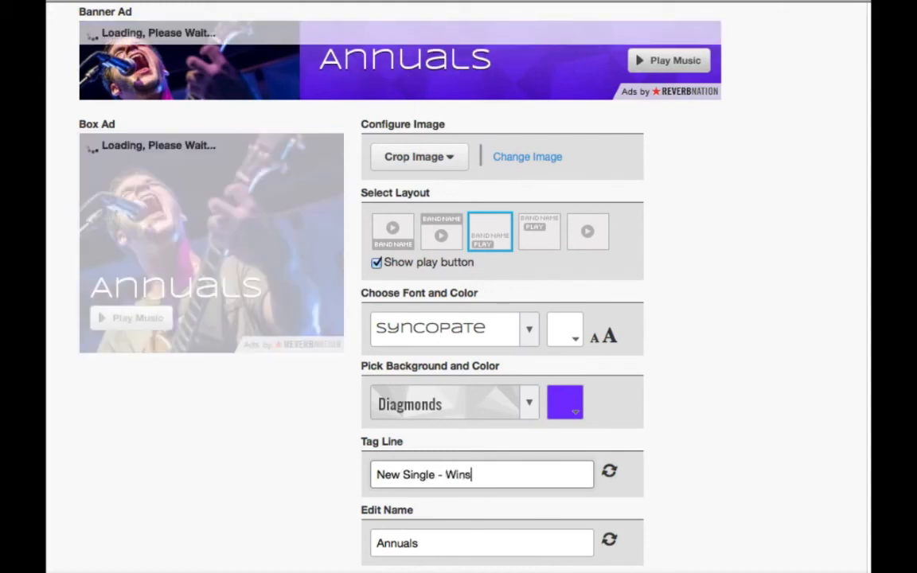
{"action": "type", "text": "low"}
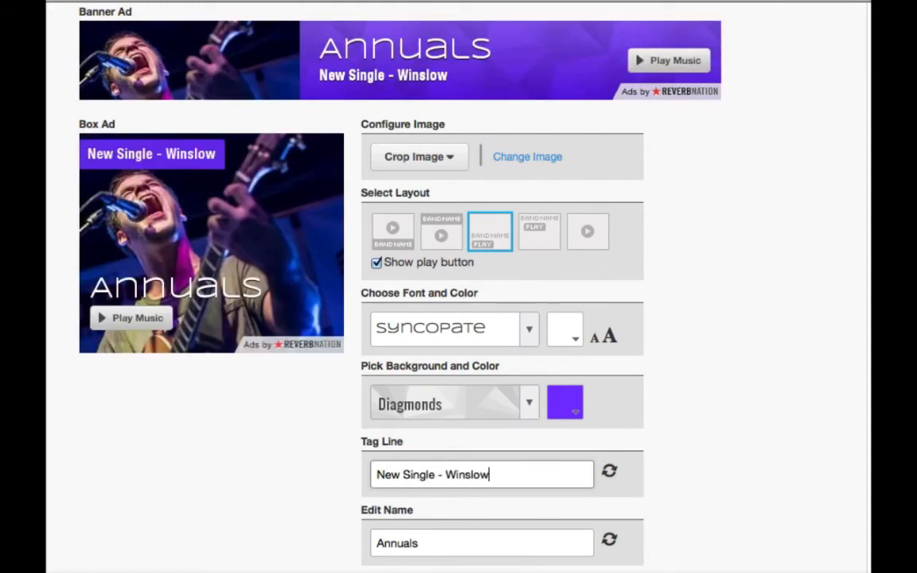